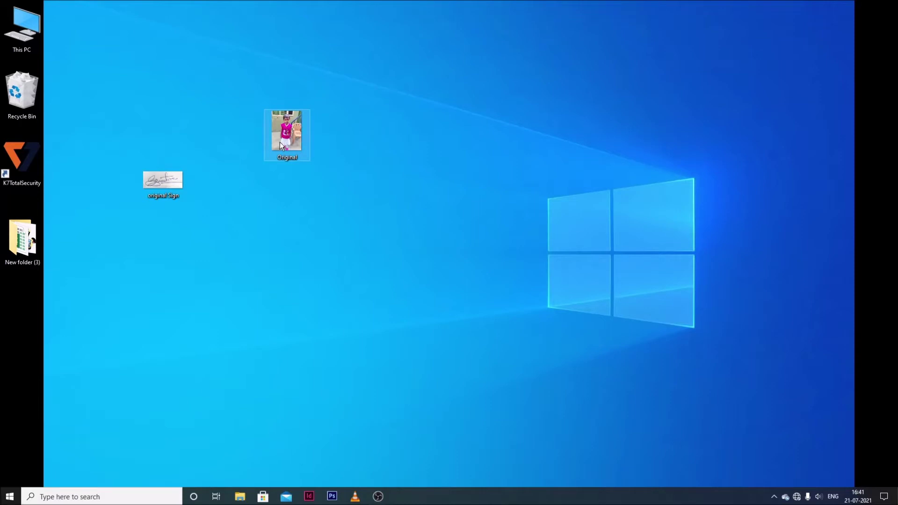
Open the properties of the Original photo on the desktop and check its file size and file type.
{"action": "mouse_move", "coordinate": [291, 147]}
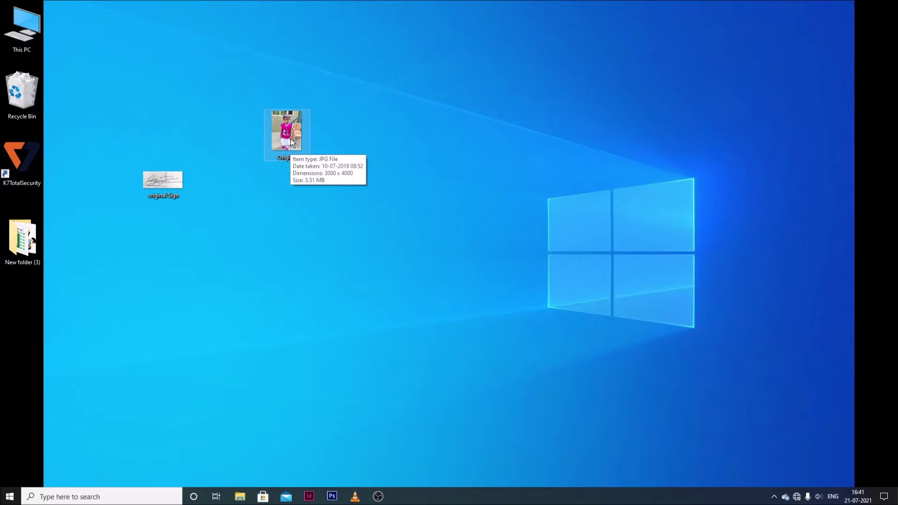
{"action": "key", "text": "alt+Return"}
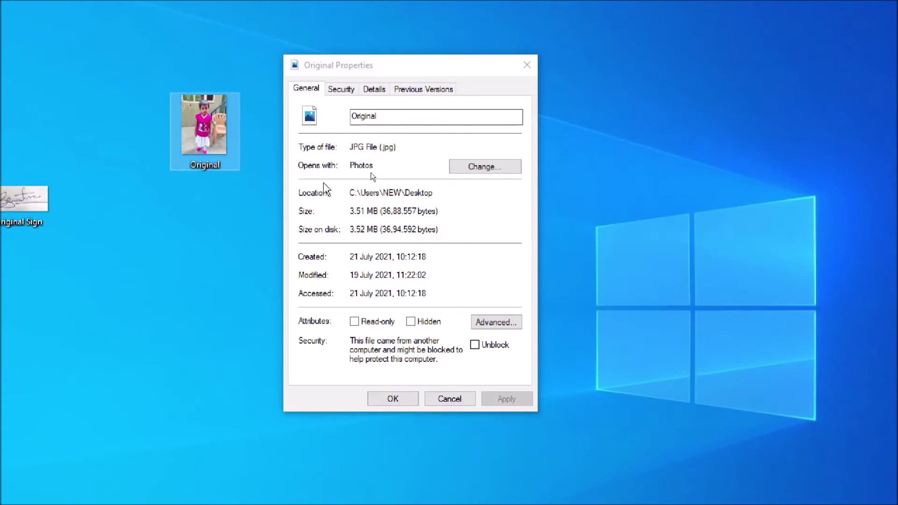
{"action": "left_click_drag", "start_coordinate": [354, 211], "coordinate": [369, 213]}
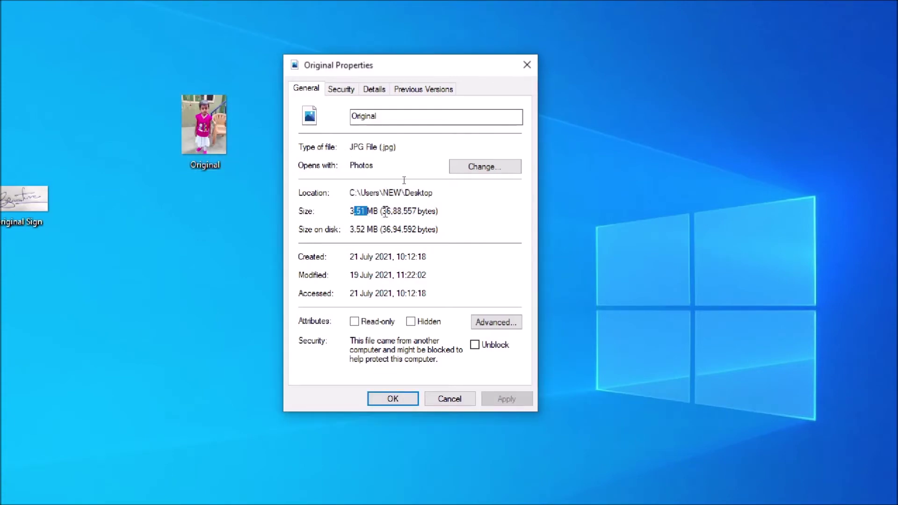
{"action": "left_click_drag", "start_coordinate": [354, 147], "coordinate": [378, 147]}
Examine the Original photo's dimensions, width and height in its file details, and close the properties.
{"action": "left_click", "coordinate": [374, 88]}
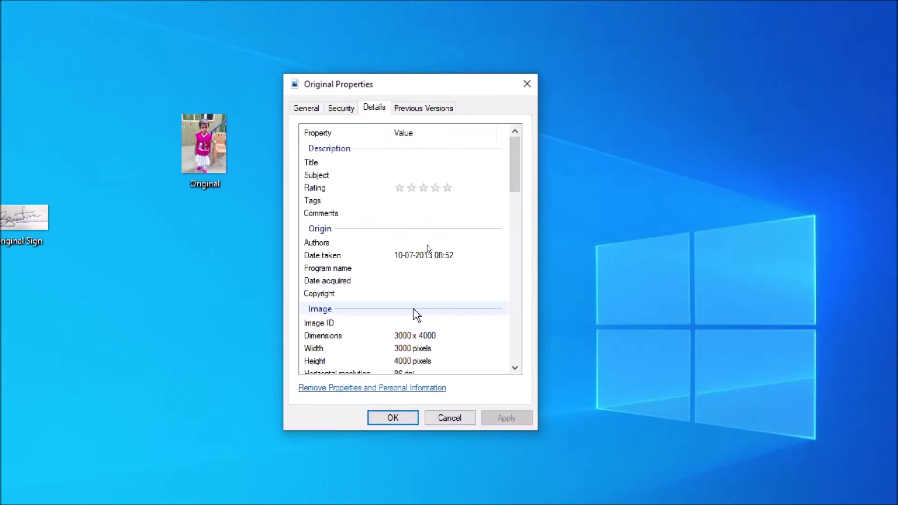
{"action": "left_click", "coordinate": [391, 337]}
{"action": "scroll", "coordinate": [392, 341], "scroll_direction": "down", "scroll_amount": 1}
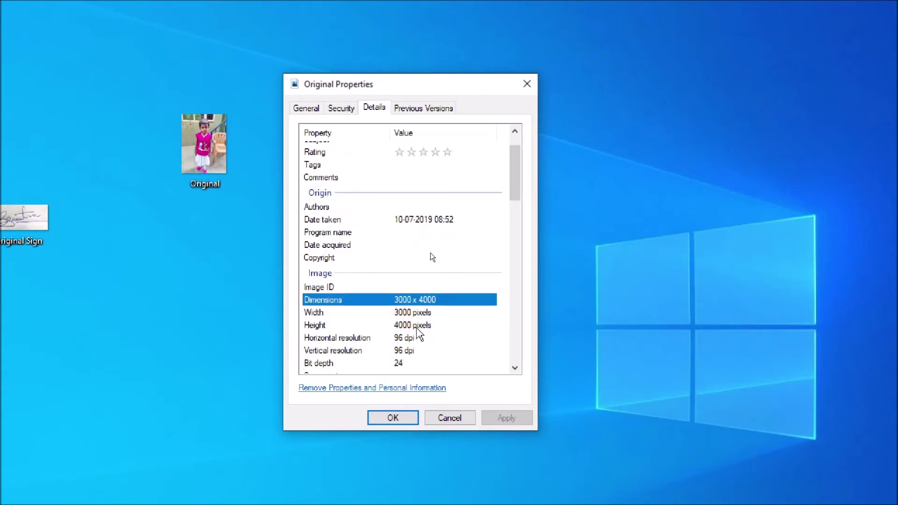
{"action": "left_click", "coordinate": [416, 327]}
{"action": "left_click", "coordinate": [415, 312]}
{"action": "left_click", "coordinate": [415, 325]}
{"action": "left_click", "coordinate": [414, 311]}
{"action": "left_click", "coordinate": [415, 329]}
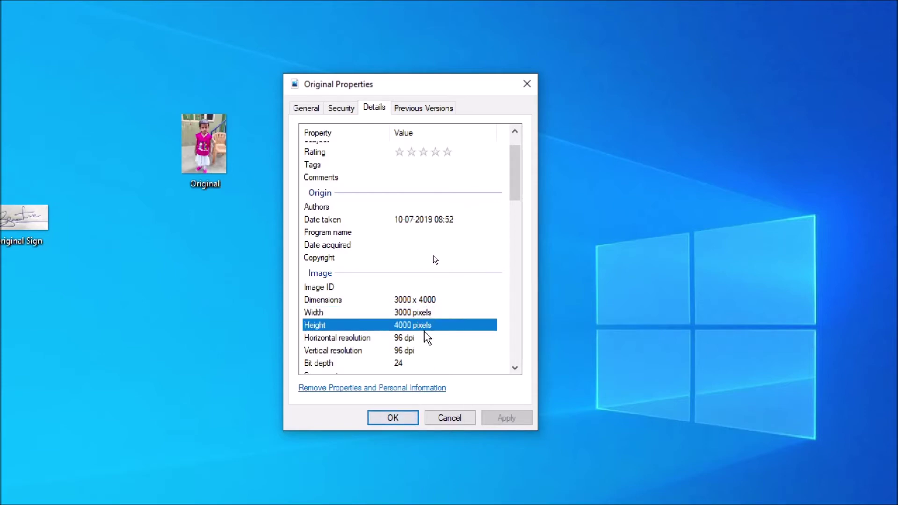
{"action": "left_click", "coordinate": [316, 114]}
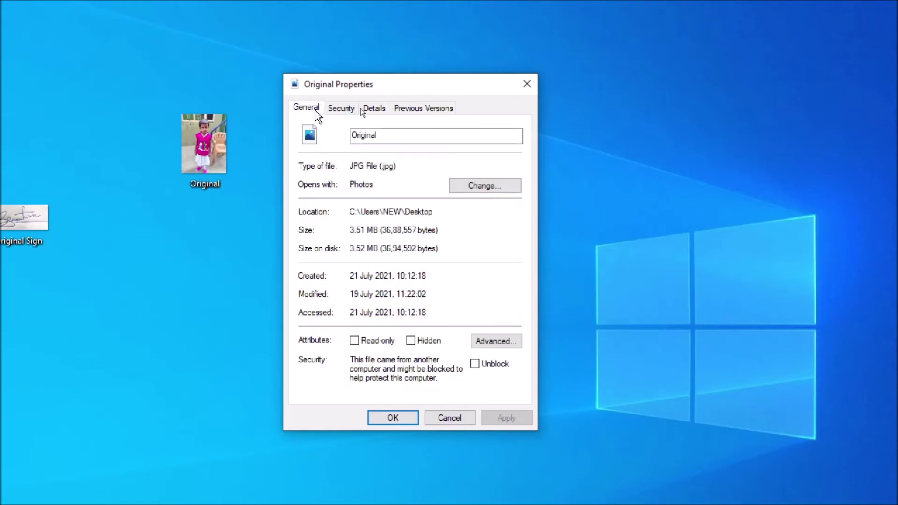
{"action": "left_click", "coordinate": [401, 418]}
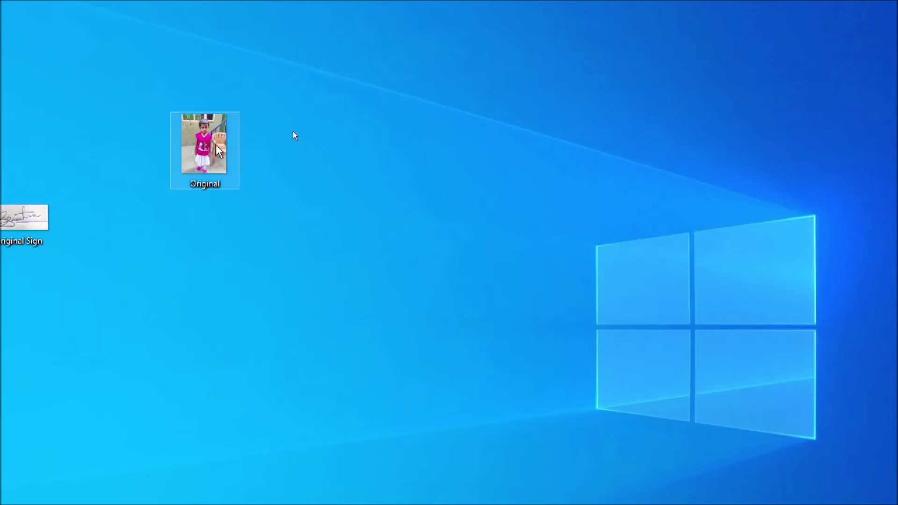
Open the Original image from the desktop with the Photos app.
{"action": "mouse_move", "coordinate": [215, 149]}
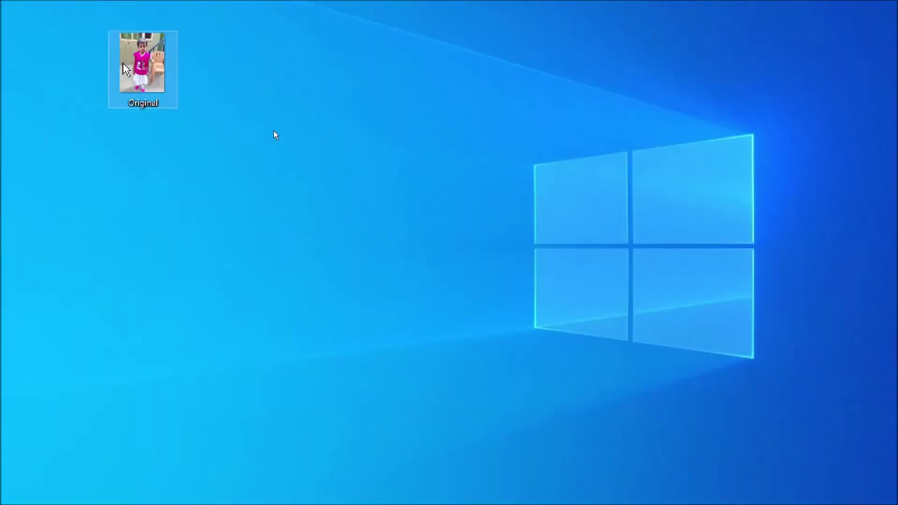
{"action": "right_click", "coordinate": [123, 63]}
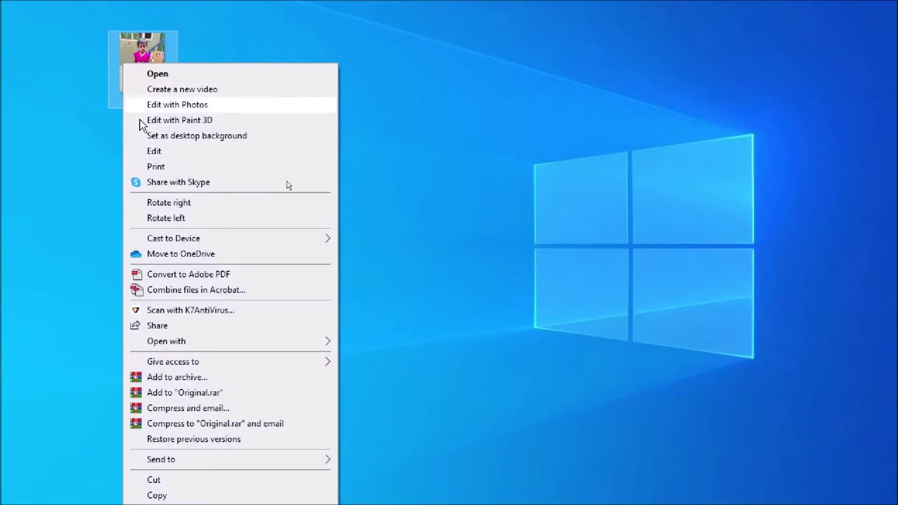
{"action": "mouse_move", "coordinate": [209, 343]}
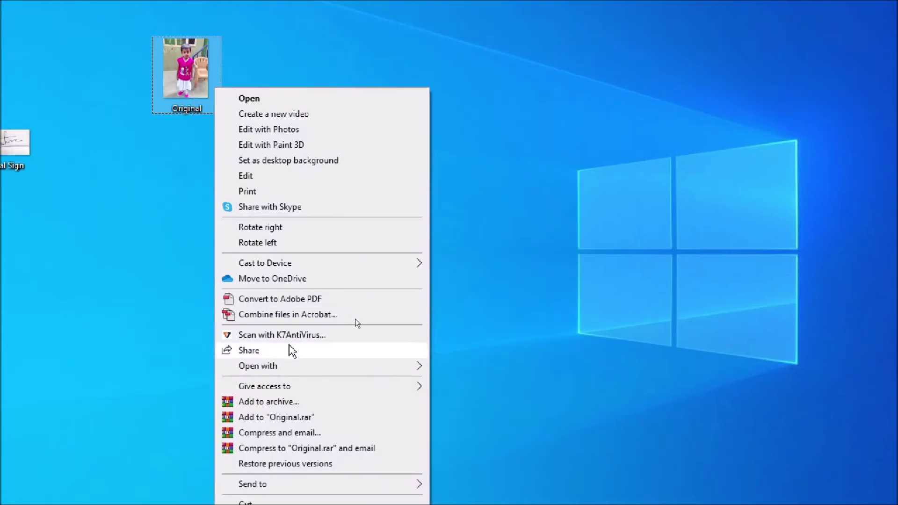
{"action": "mouse_move", "coordinate": [340, 371]}
{"action": "left_click", "coordinate": [451, 431]}
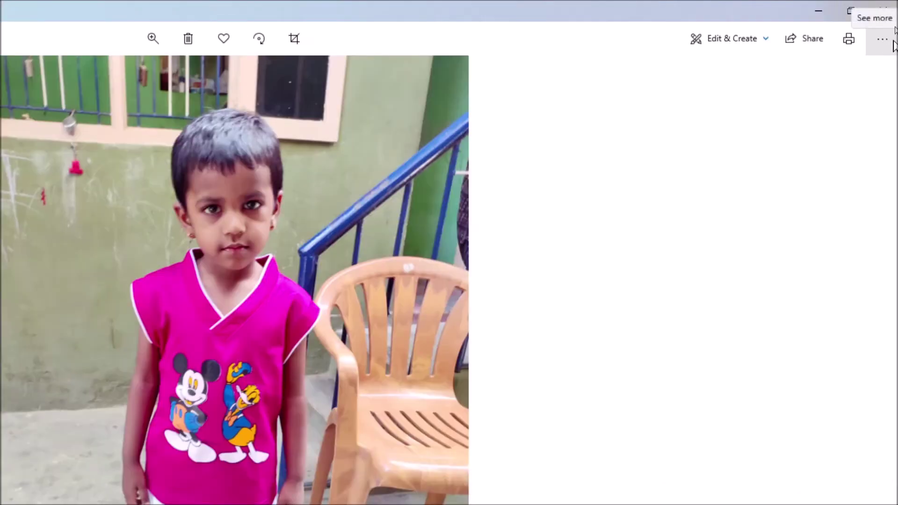
Start resizing the image with custom dimensions and lower the quality to 10%.
{"action": "left_click", "coordinate": [891, 42]}
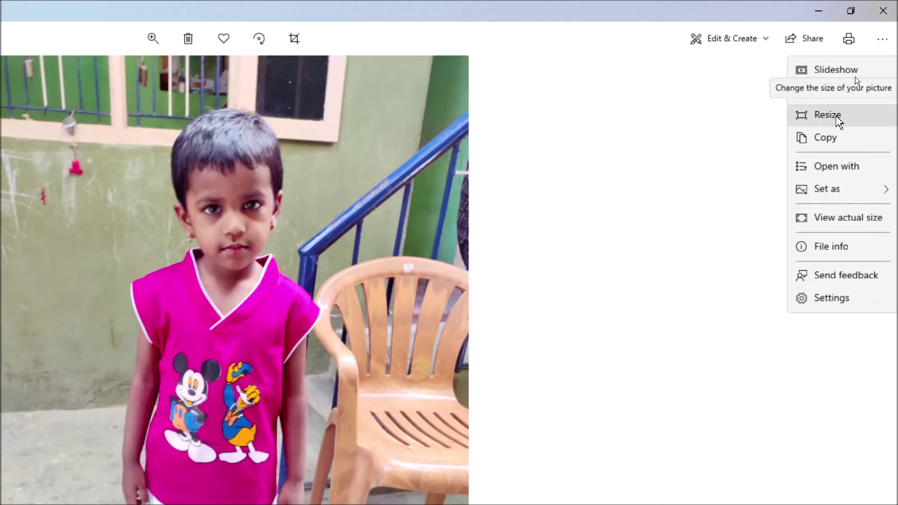
{"action": "left_click", "coordinate": [847, 122]}
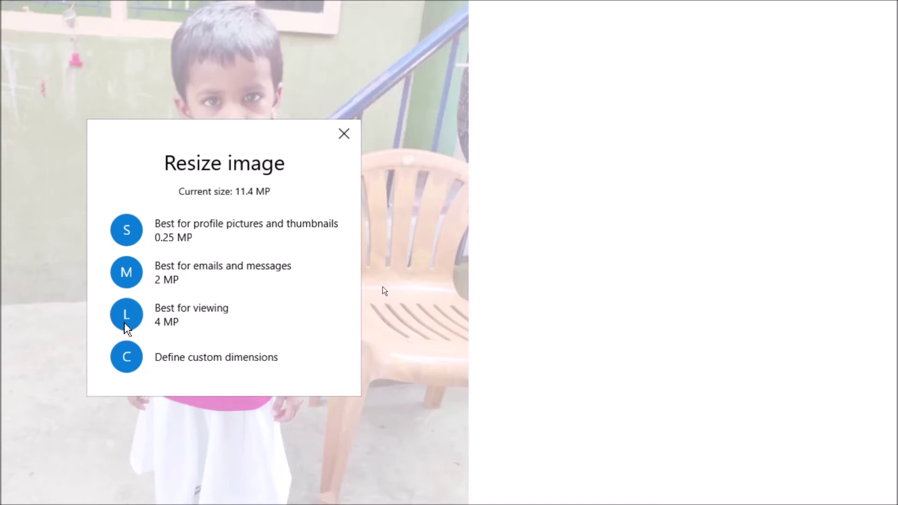
{"action": "left_click", "coordinate": [213, 358]}
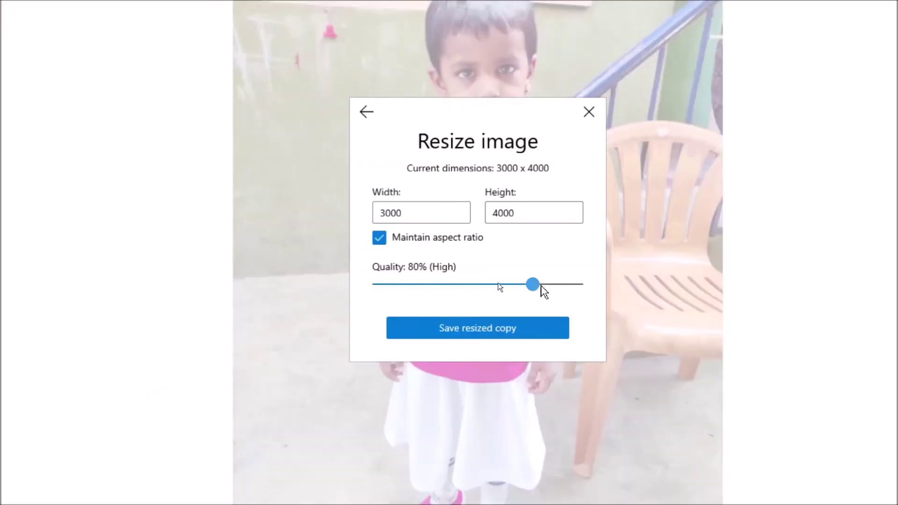
{"action": "left_click_drag", "start_coordinate": [535, 284], "coordinate": [490, 286]}
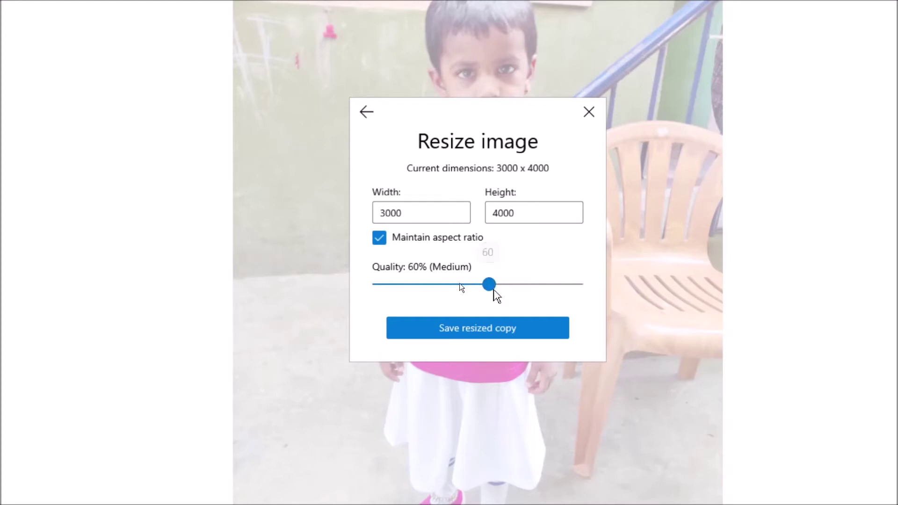
{"action": "left_click_drag", "start_coordinate": [490, 286], "coordinate": [364, 286]}
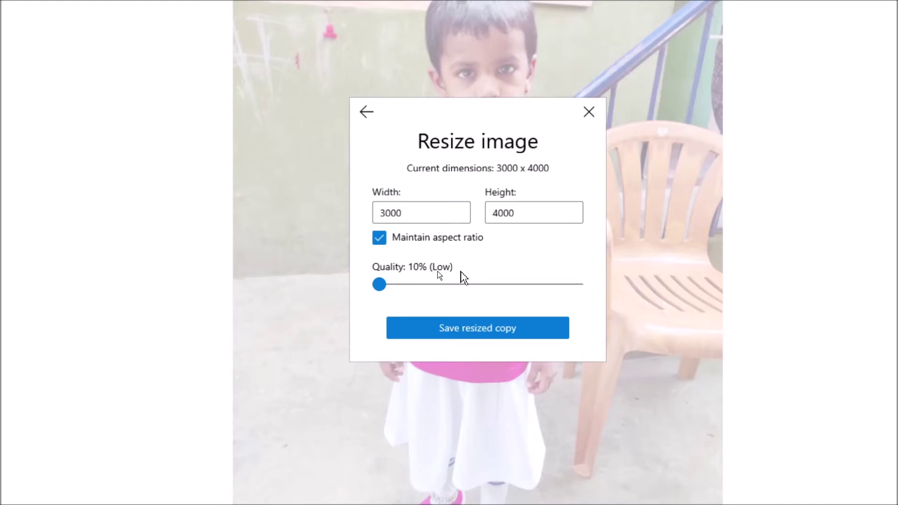
Save the resized copy to the Desktop as a JPG named photo.
{"action": "left_click", "coordinate": [475, 330]}
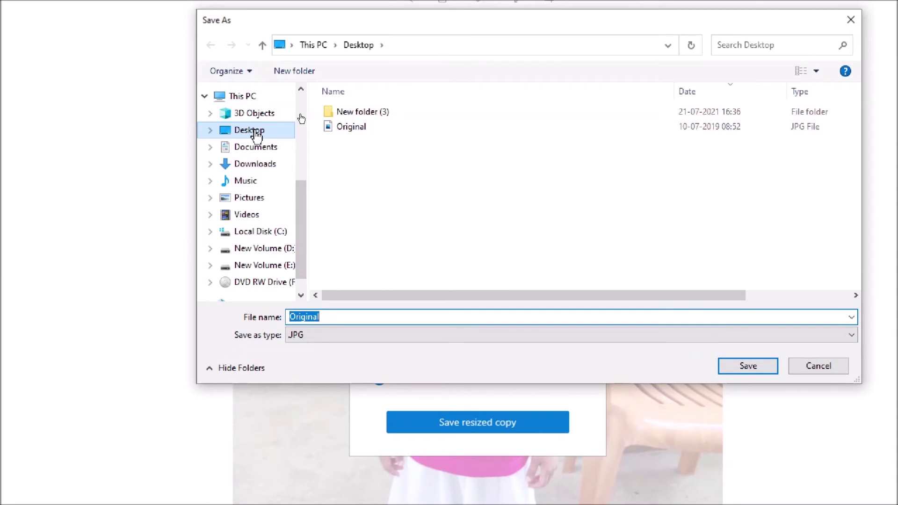
{"action": "type", "text": "photo"}
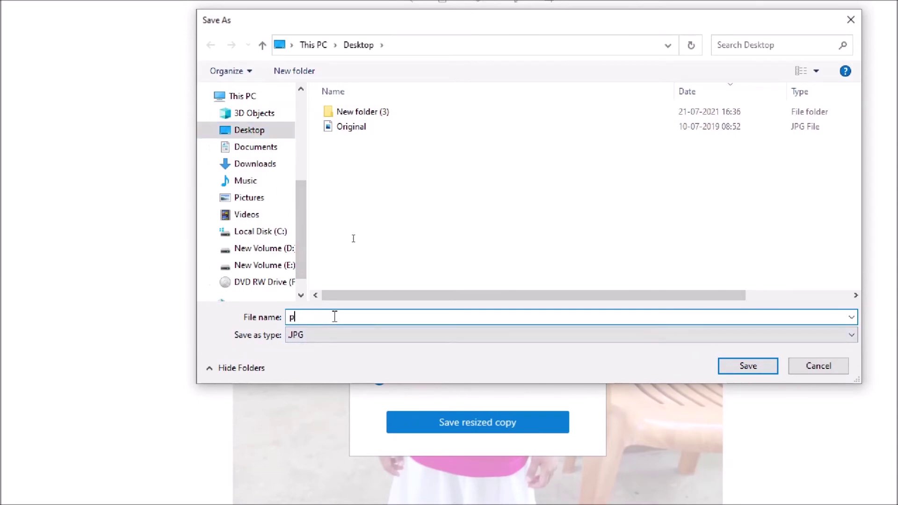
{"action": "left_click", "coordinate": [748, 367]}
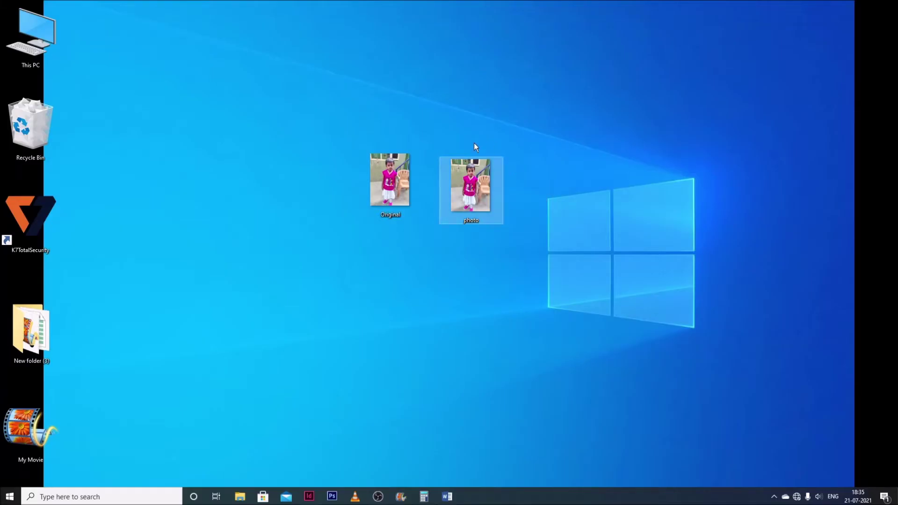
Compare the file sizes of the Original and photo images in their properties.
{"action": "double_click", "coordinate": [472, 199]}
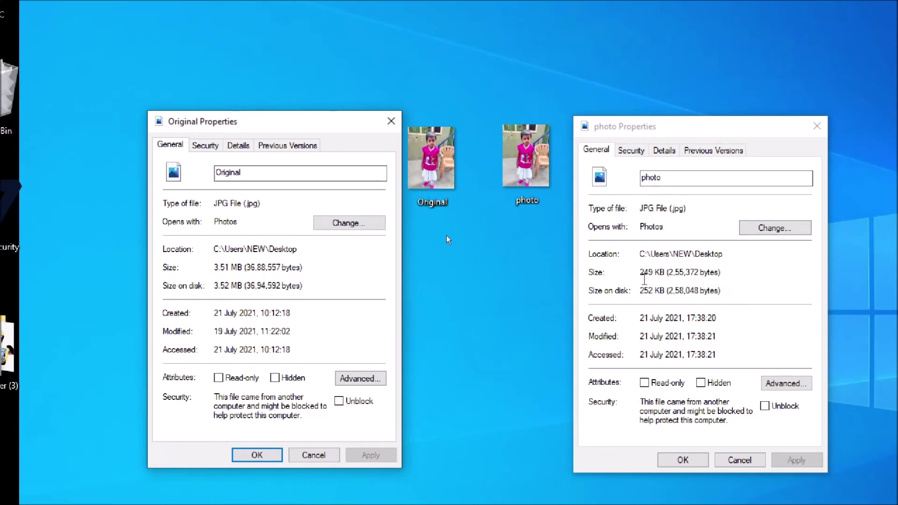
{"action": "left_click_drag", "start_coordinate": [640, 273], "coordinate": [722, 273]}
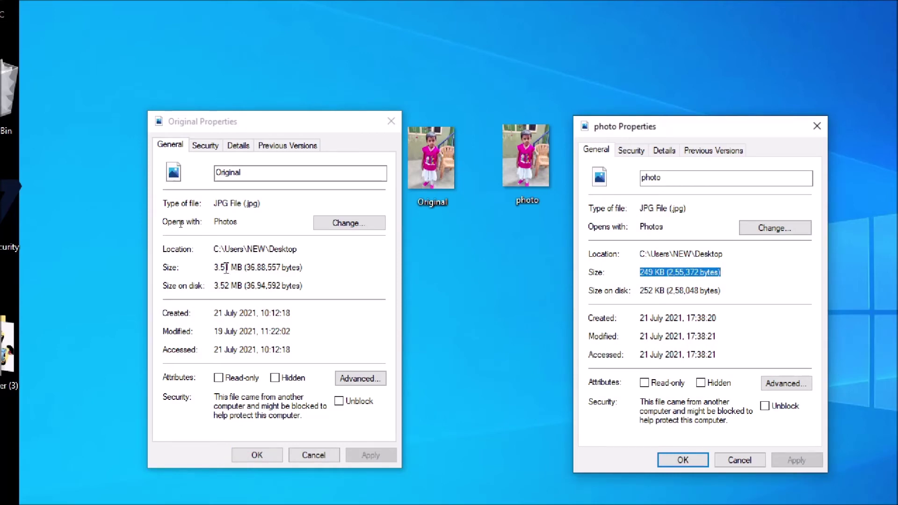
{"action": "left_click_drag", "start_coordinate": [215, 268], "coordinate": [246, 271]}
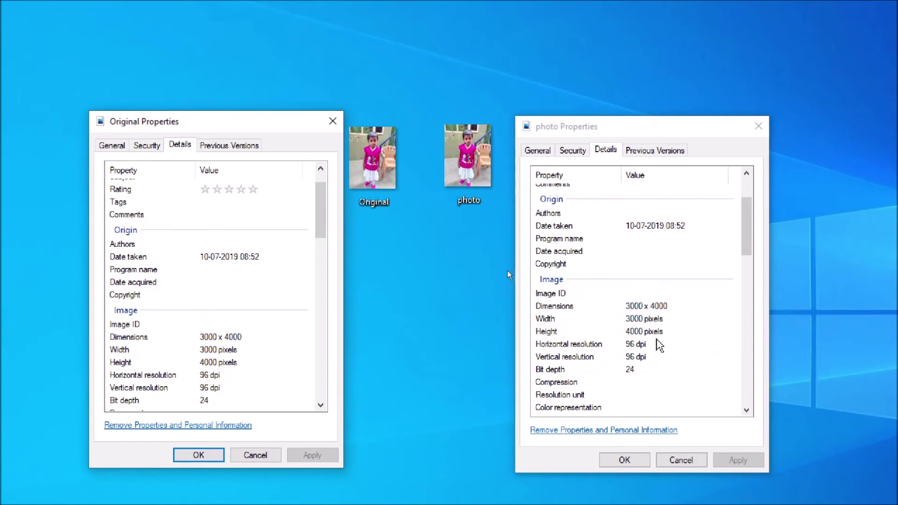
Compare the pixel width and height of the Original and photo images, and return to the general properties.
{"action": "left_click", "coordinate": [626, 320]}
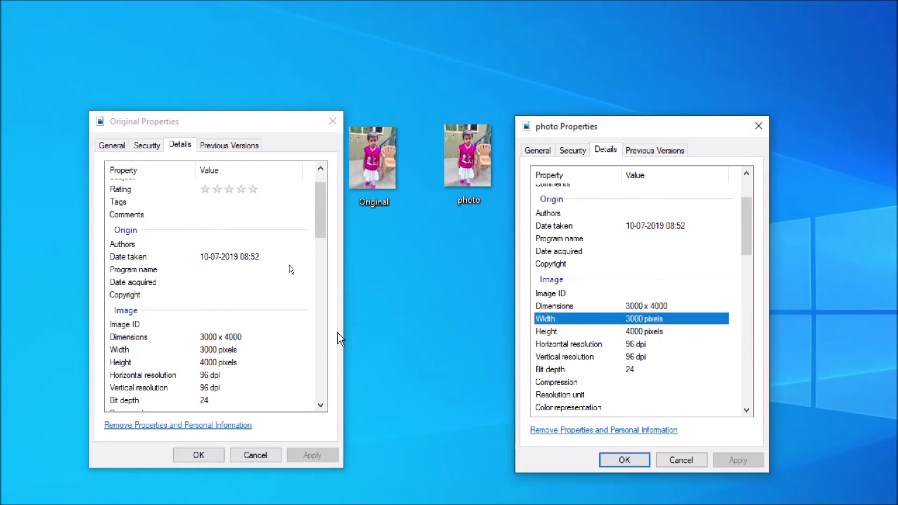
{"action": "left_click", "coordinate": [231, 349]}
{"action": "left_click", "coordinate": [229, 363]}
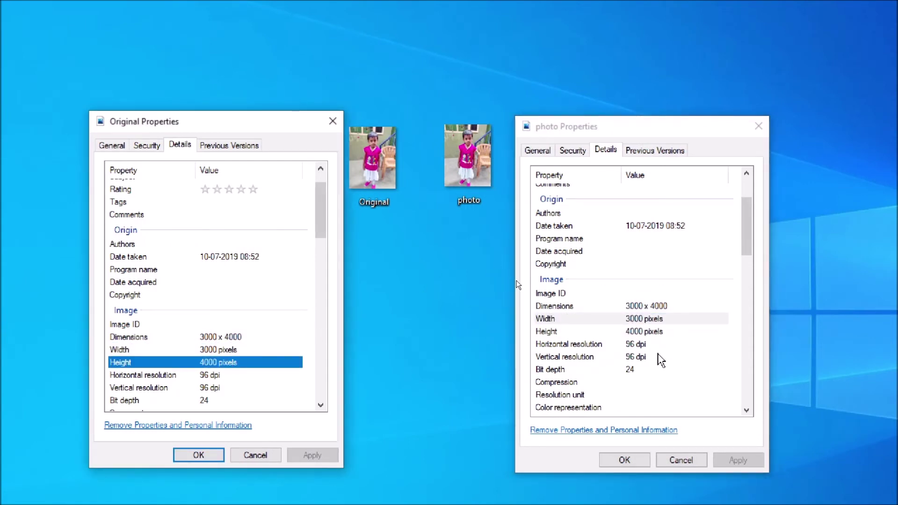
{"action": "left_click", "coordinate": [660, 331]}
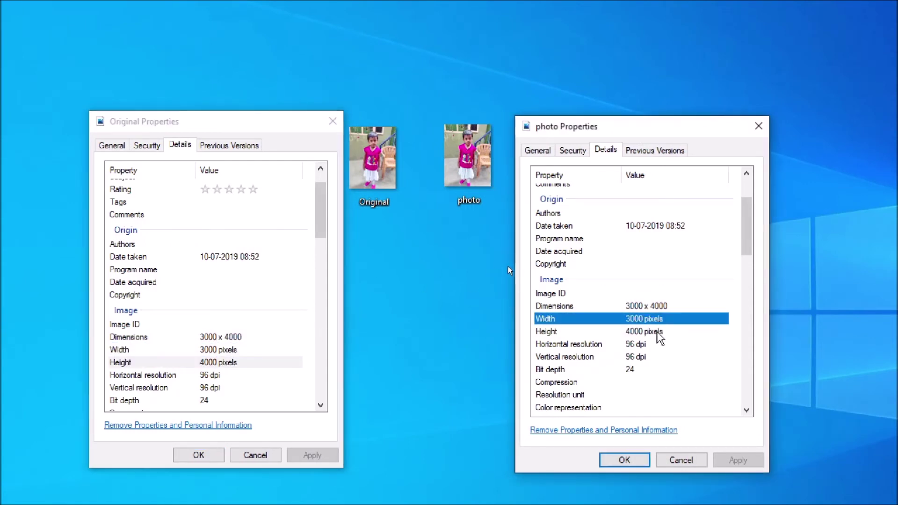
{"action": "left_click", "coordinate": [536, 150]}
{"action": "left_click", "coordinate": [616, 275]}
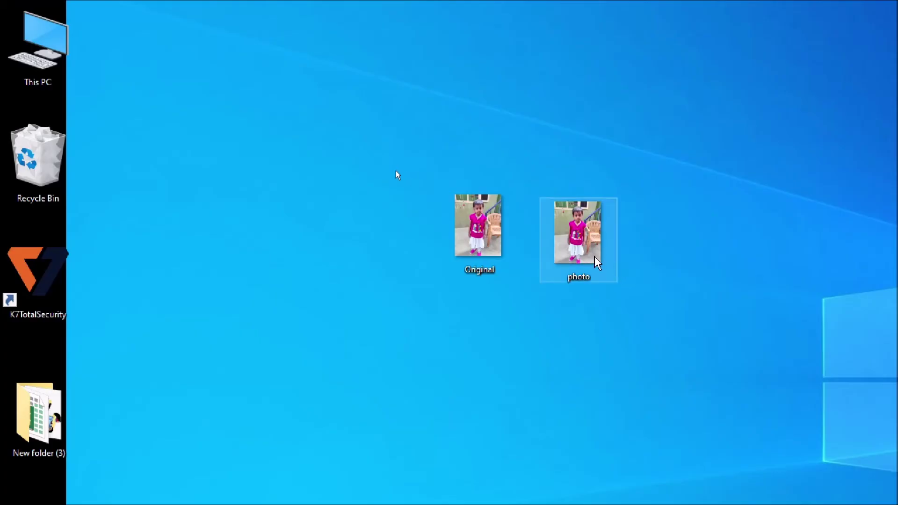
Open the photo image on the desktop to check its picture quality.
{"action": "mouse_move", "coordinate": [592, 253]}
{"action": "double_click", "coordinate": [593, 254]}
Reopen the Original image in Photos and bring up its resize options.
{"action": "left_click", "coordinate": [485, 225]}
{"action": "mouse_move", "coordinate": [485, 224]}
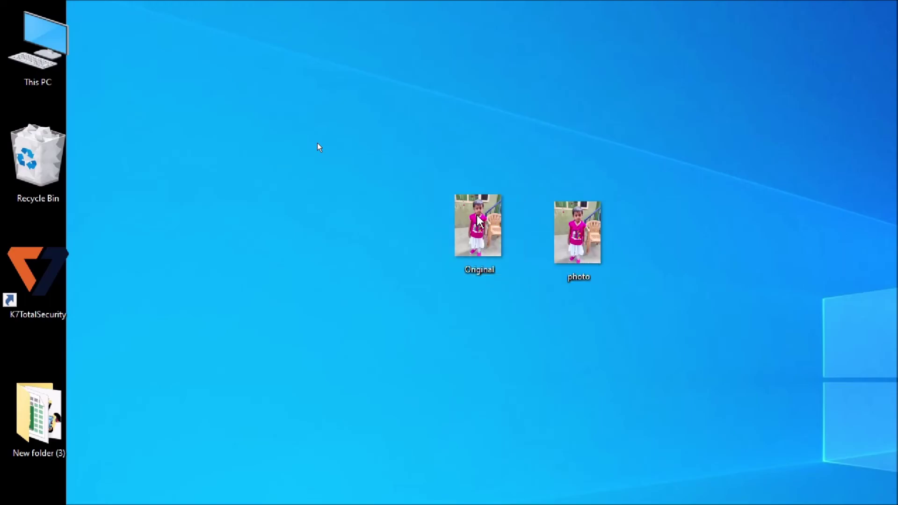
{"action": "key", "text": "Return"}
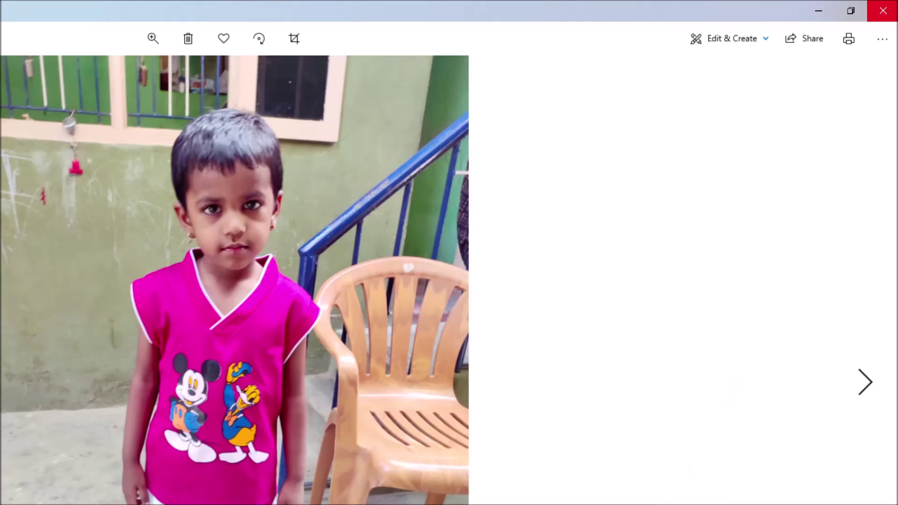
{"action": "left_click", "coordinate": [881, 40]}
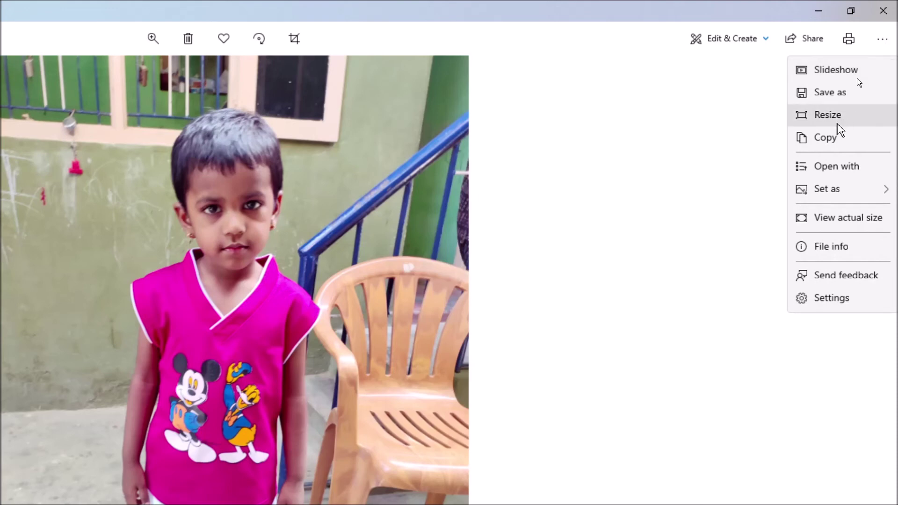
{"action": "left_click", "coordinate": [837, 119]}
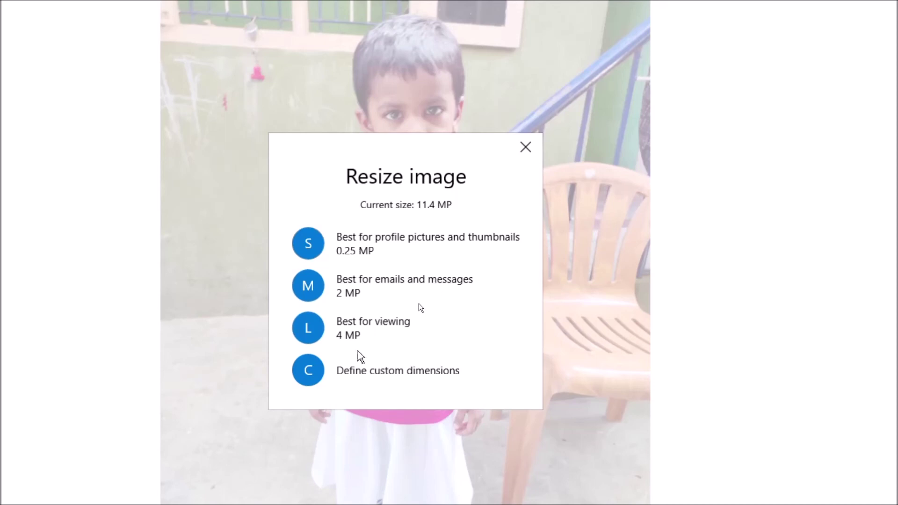
Review the width, height and quality settings under custom dimensions, and return to the preset resize sizes.
{"action": "left_click", "coordinate": [383, 377]}
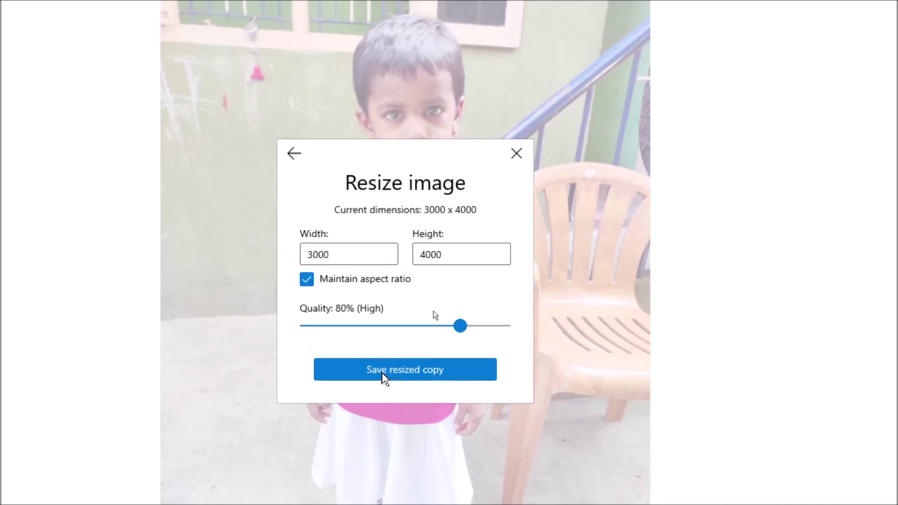
{"action": "left_click", "coordinate": [340, 256]}
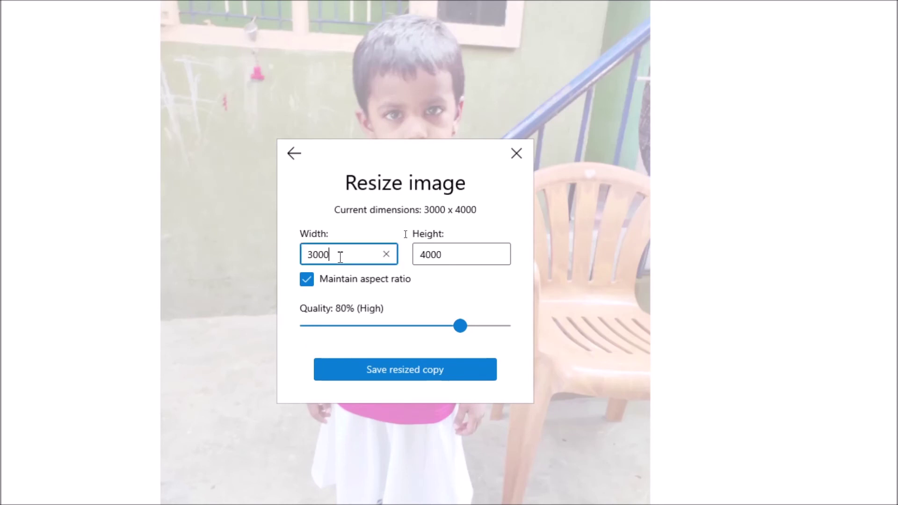
{"action": "left_click", "coordinate": [478, 253]}
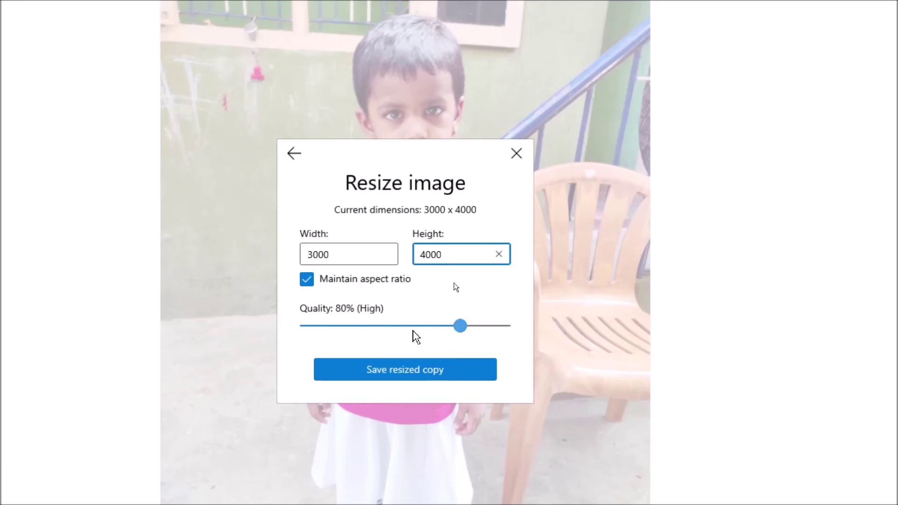
{"action": "left_click", "coordinate": [300, 158]}
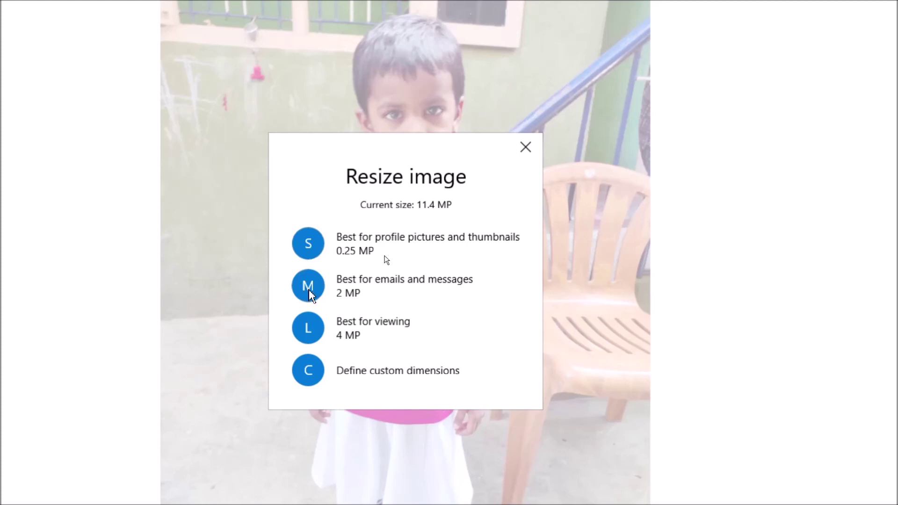
Resize the Original image with the 0.25 MP preset for profile pictures and thumbnails, and save the copy on the desktop as 11111.
{"action": "left_click", "coordinate": [310, 253]}
{"action": "type", "text": "11111"}
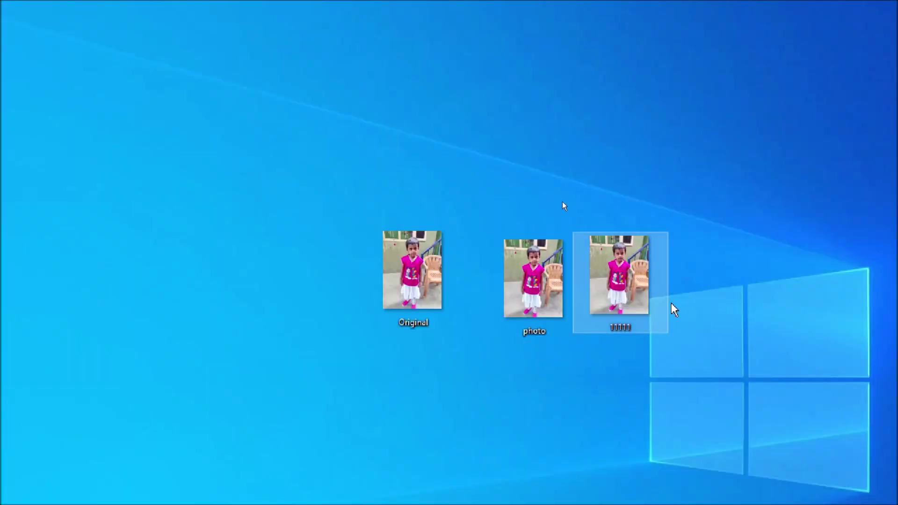
Open the properties of the 11111 image on the desktop and check its file size.
{"action": "right_click", "coordinate": [623, 292]}
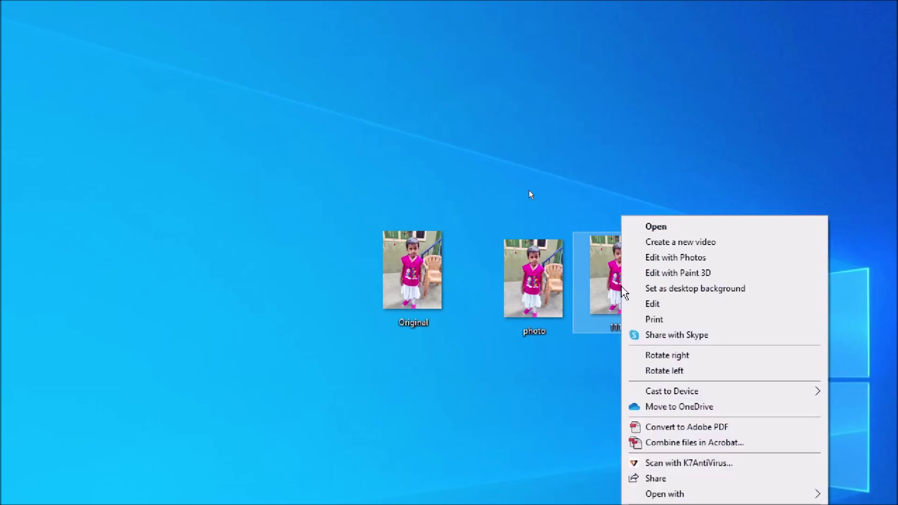
{"action": "left_click", "coordinate": [664, 504]}
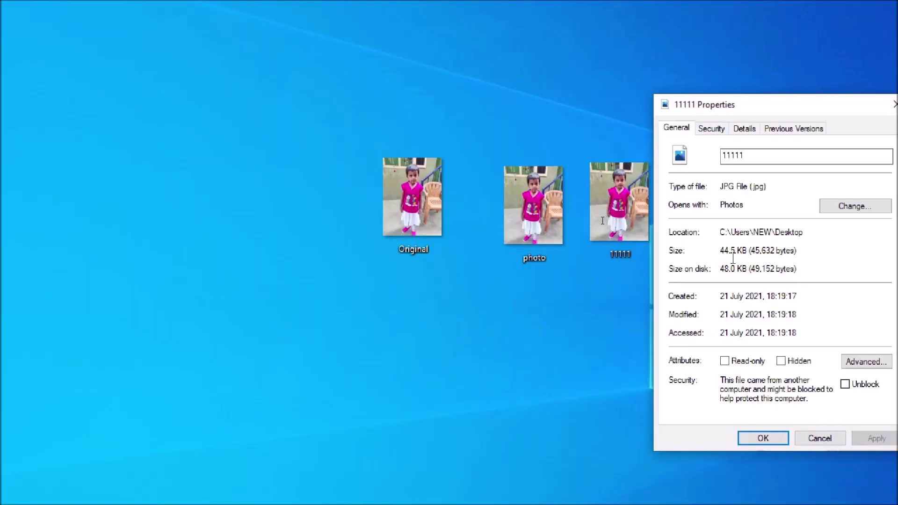
{"action": "left_click_drag", "start_coordinate": [721, 253], "coordinate": [747, 253]}
{"action": "left_click", "coordinate": [658, 228]}
{"action": "left_click_drag", "start_coordinate": [668, 251], "coordinate": [695, 257]}
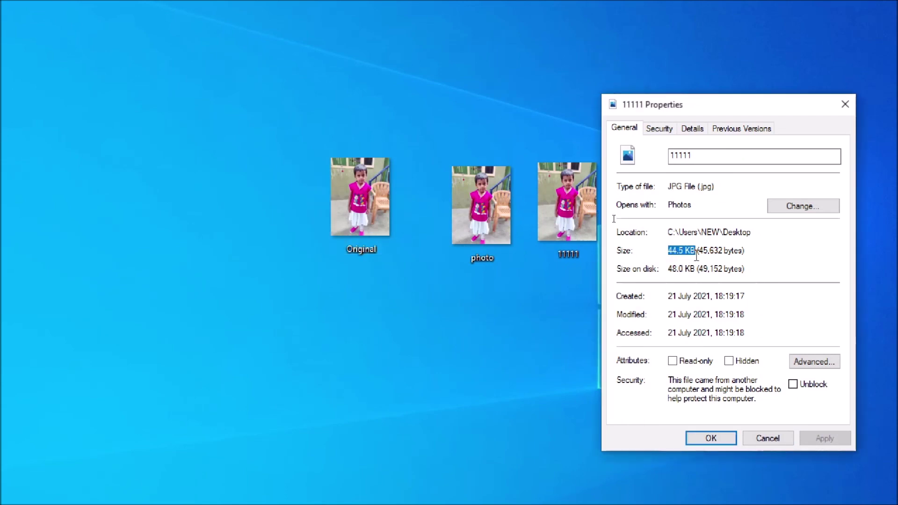
Check the pixel dimensions in the 11111 image's details, and return to its general properties to review the file size.
{"action": "left_click", "coordinate": [692, 128]}
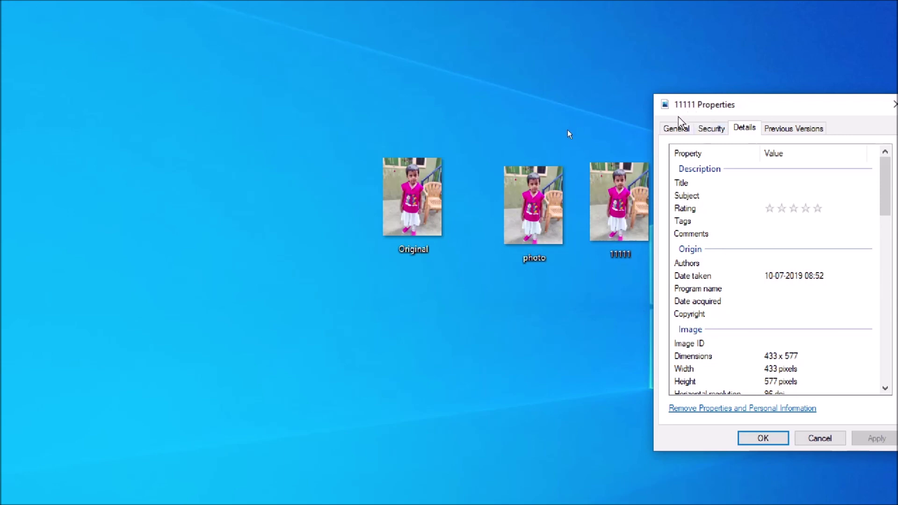
{"action": "left_click", "coordinate": [676, 128]}
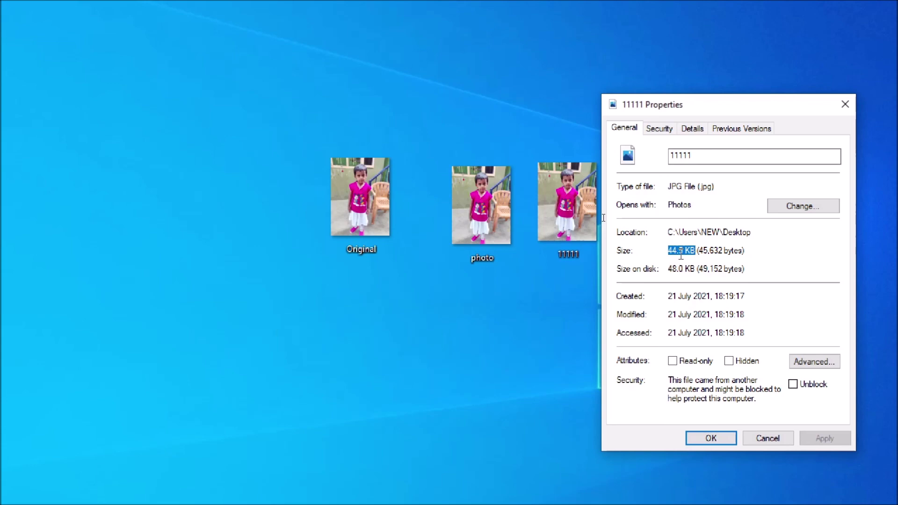
{"action": "left_click", "coordinate": [708, 260]}
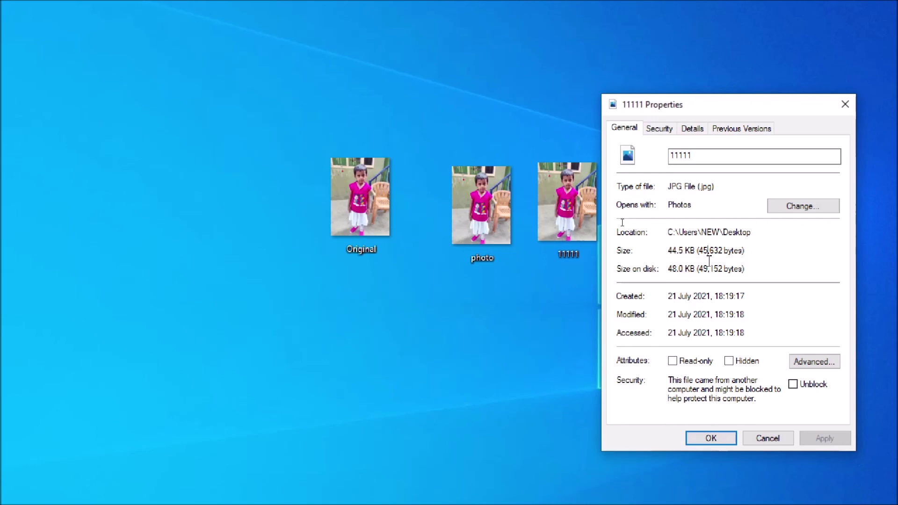